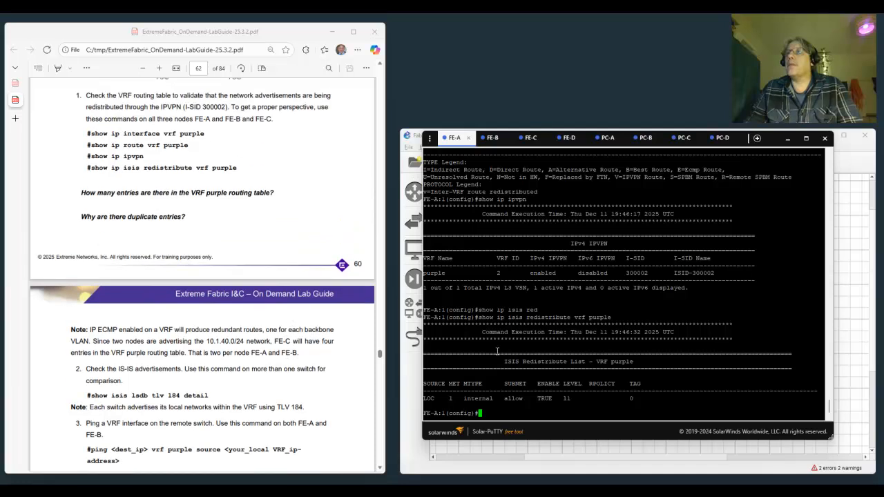
- On the FE-B switch, display the IP interfaces of VRF purple with show ip interface vrf purple
left_click(492, 140)
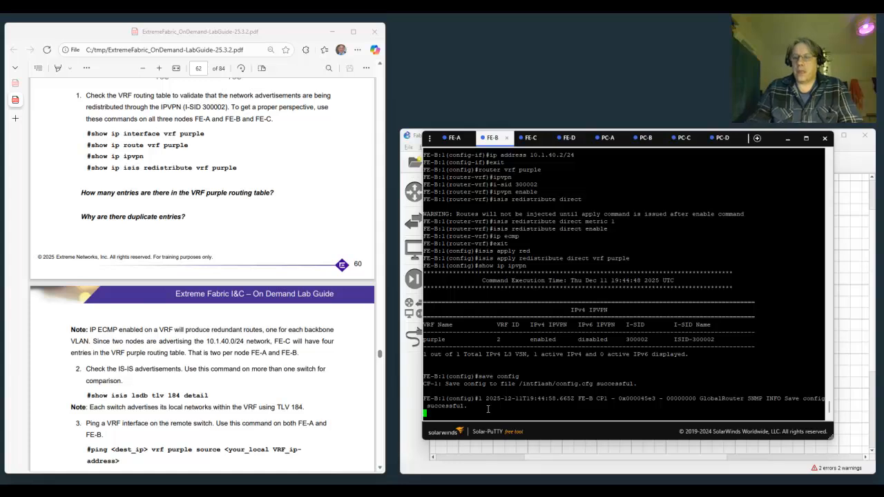
key("Return")
type("show ip interface ")
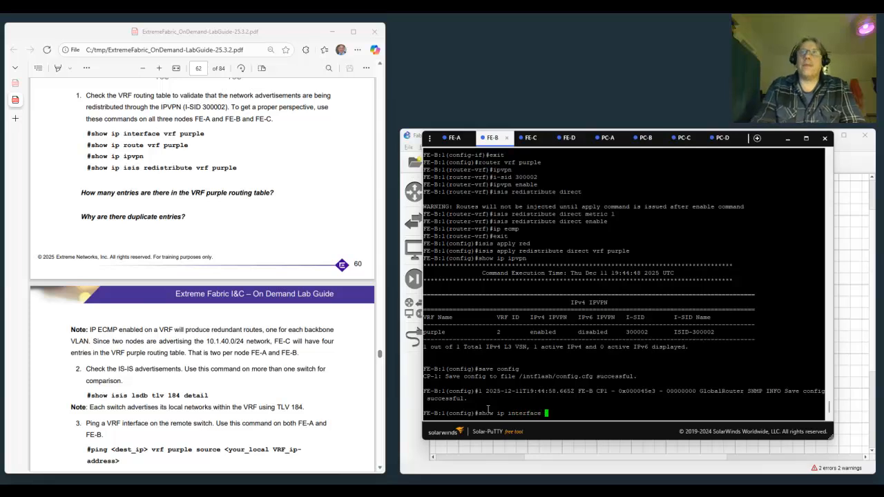
type("vrf pu")
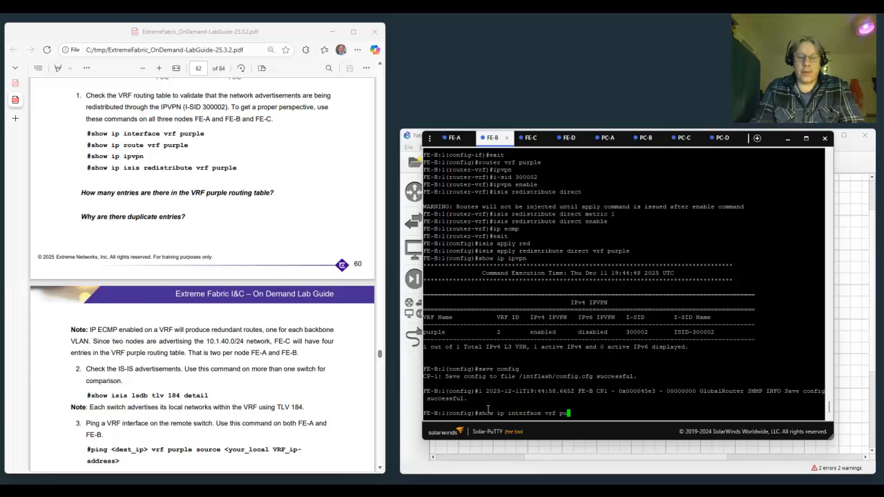
type("rple")
key("Return")
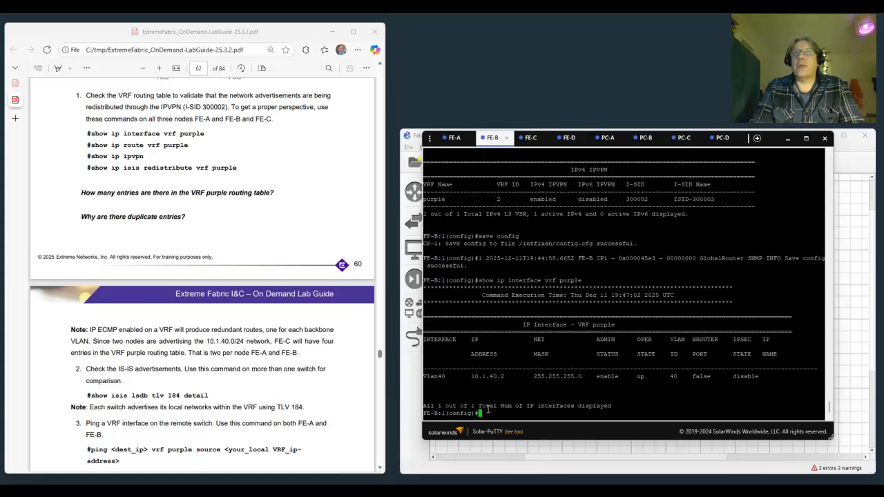
- Display FE-B's routing table for VRF purple with show ip route vrf purple
type("show i")
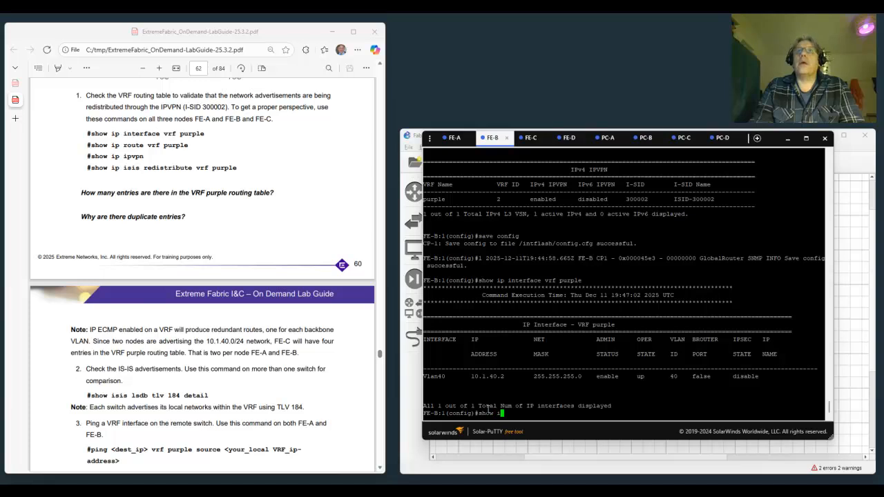
type("p rout")
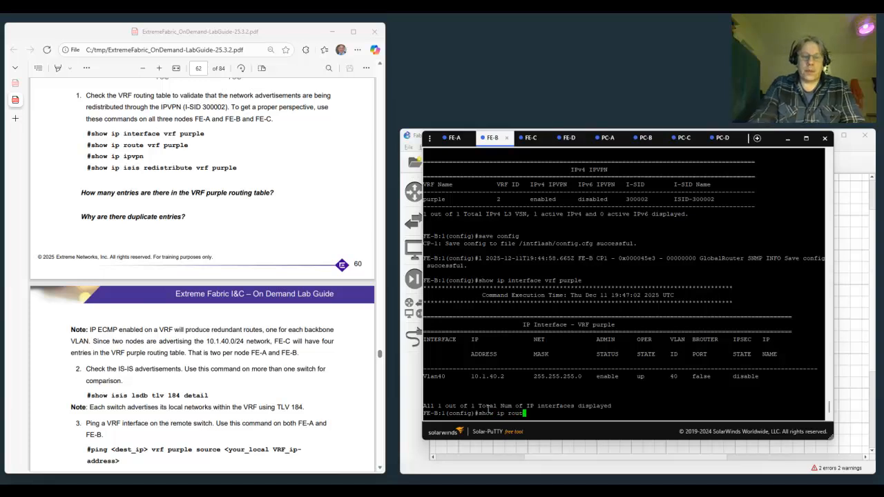
type("e vrf purple")
key("Return")
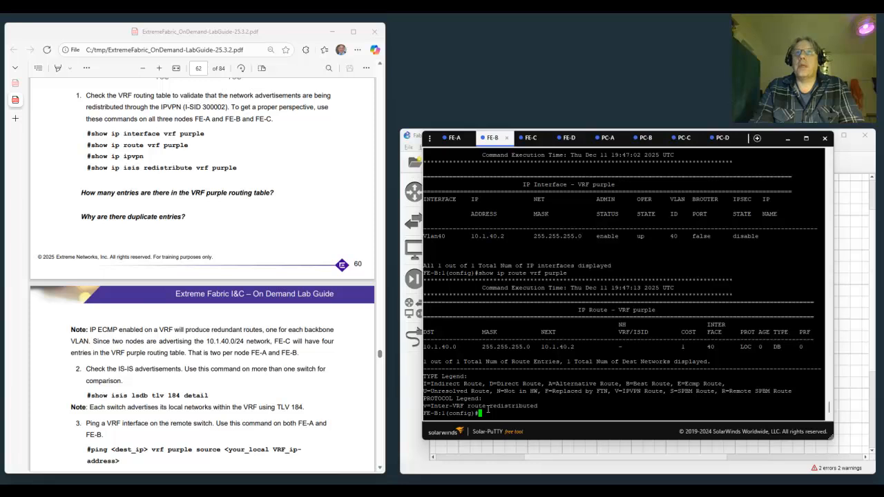
- Check the IPVPN status on FE-B by running show ip ipvpn
type("show ip ipvpn")
key("Return")
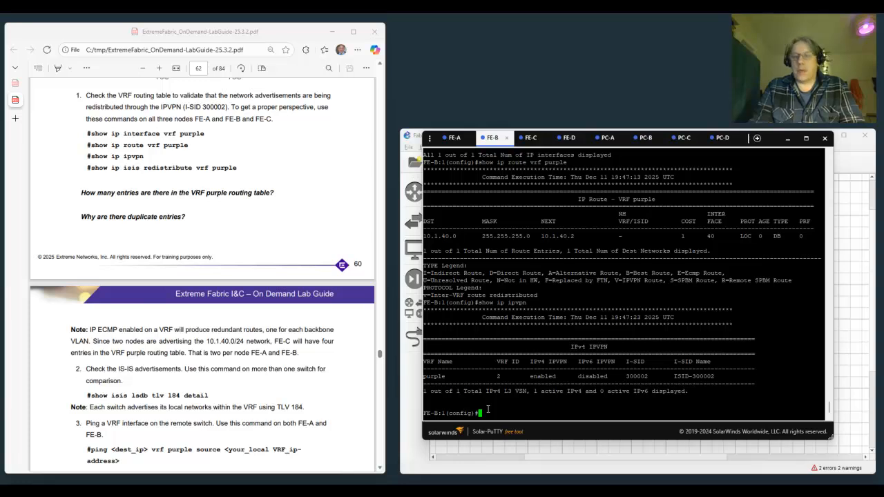
- List FE-B's IS-IS redistribution settings for VRF purple with show ip isis redistribute vrf purple
type("show ip isis ")
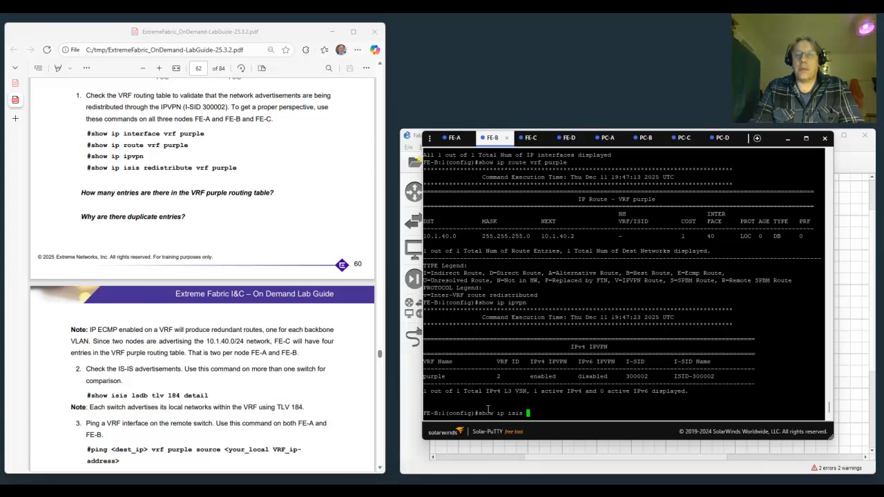
type("red")
key("Tab")
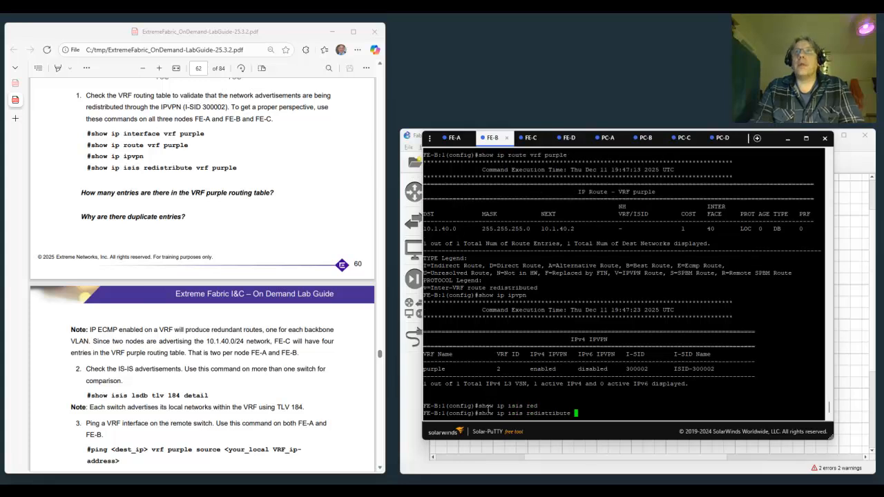
type("vrf pu")
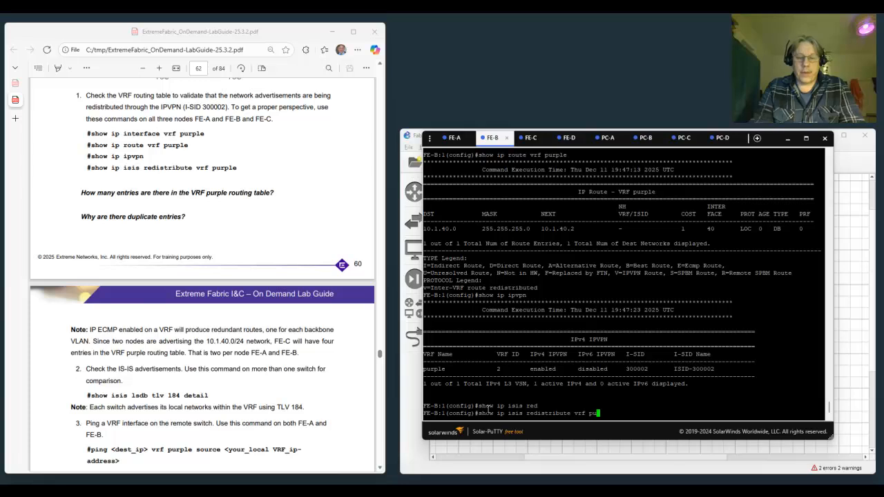
type("rple")
key("Return")
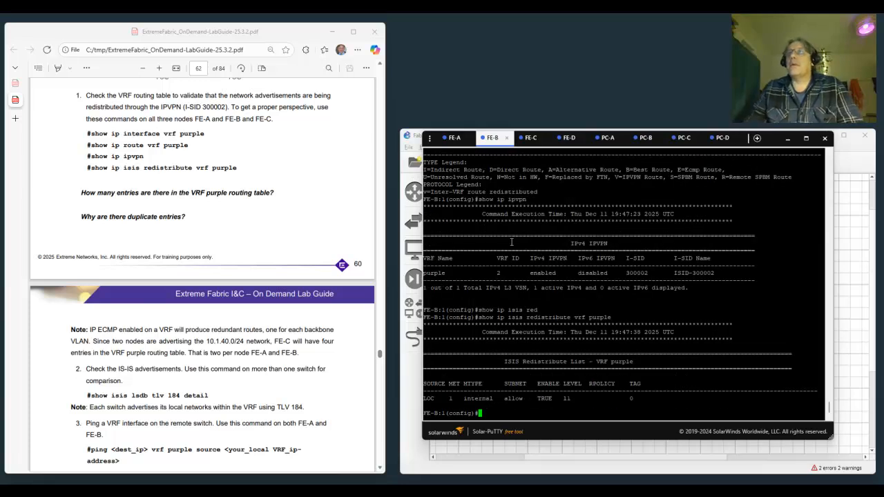
- On the FE-C switch, display the IP interfaces of VRF purple with show ip interface vrf purple
left_click(530, 140)
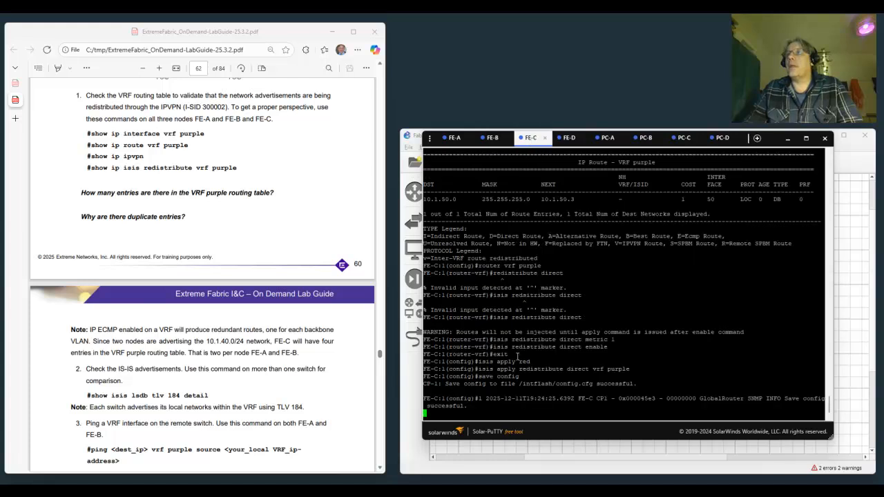
key("Return")
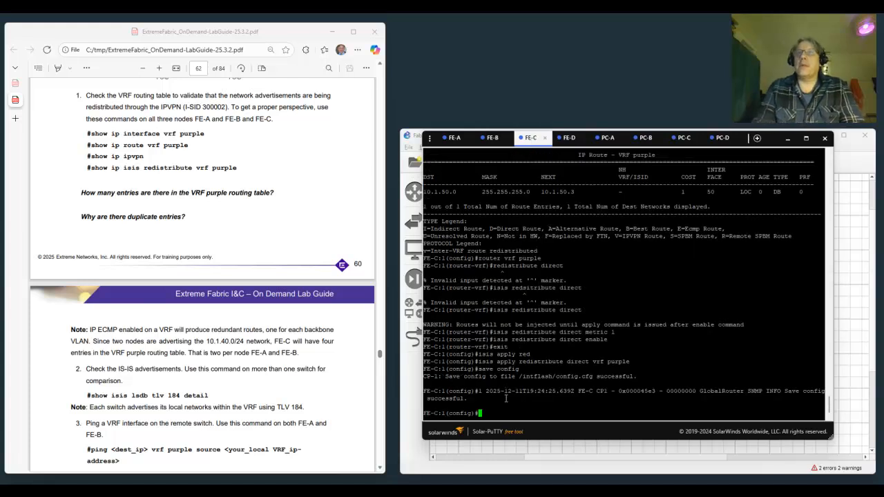
type("show i")
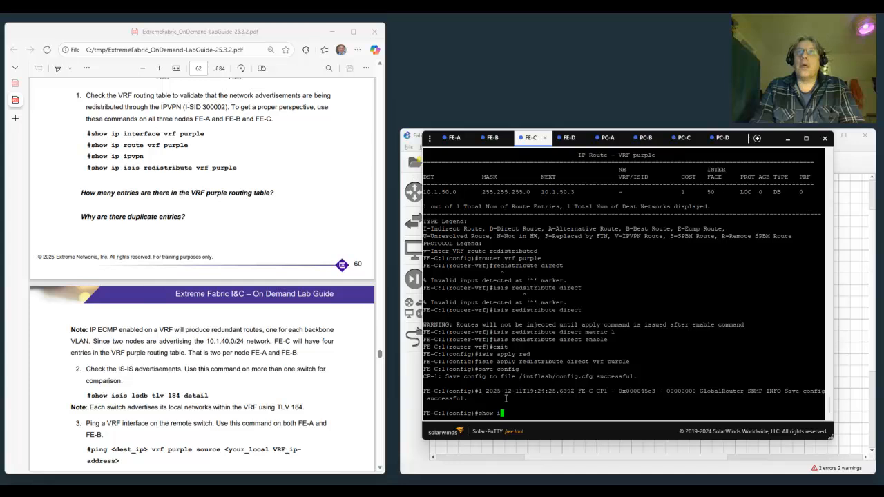
type("p interf")
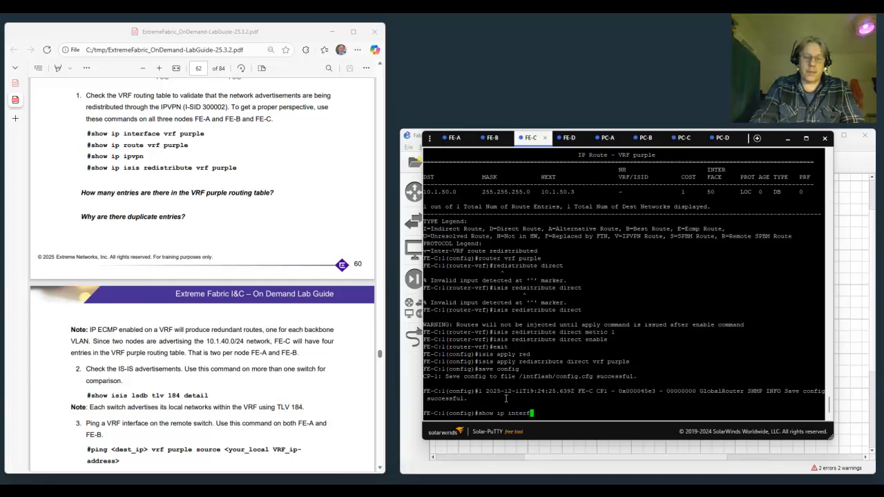
type("ace vrf ")
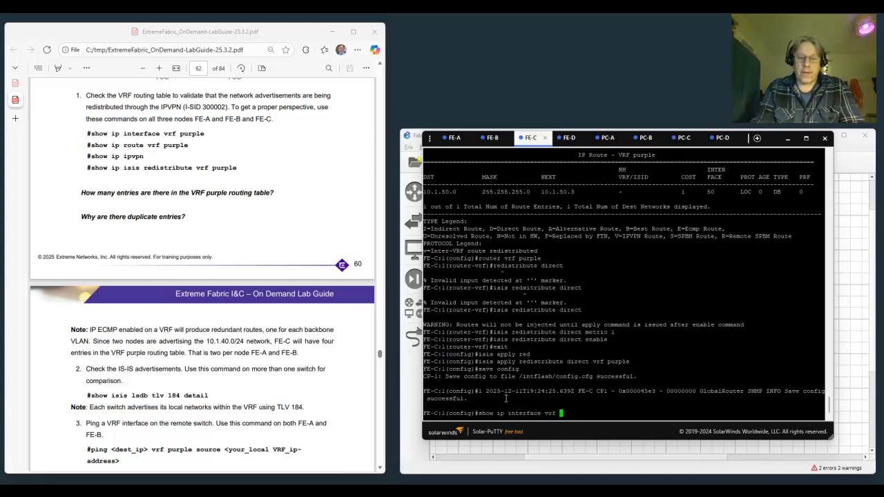
type("purple")
key("Return")
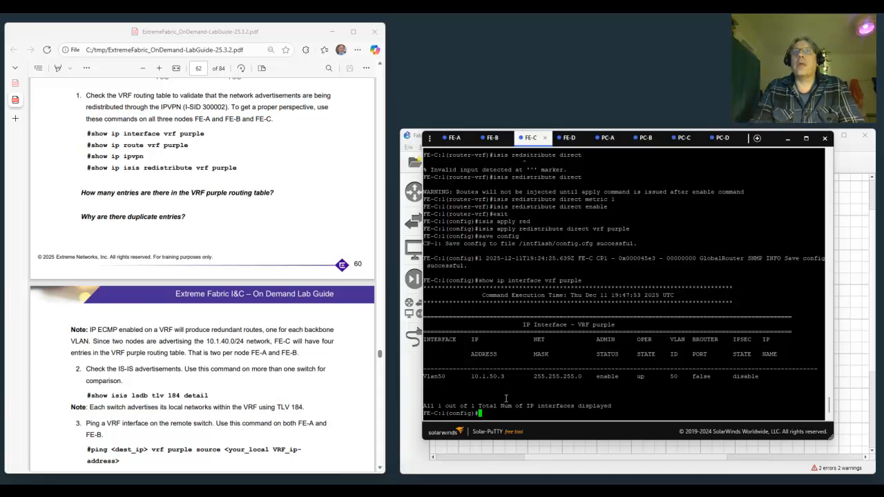
- Display FE-C's routing table for VRF purple with show ip route vrf purple
type("show ip")
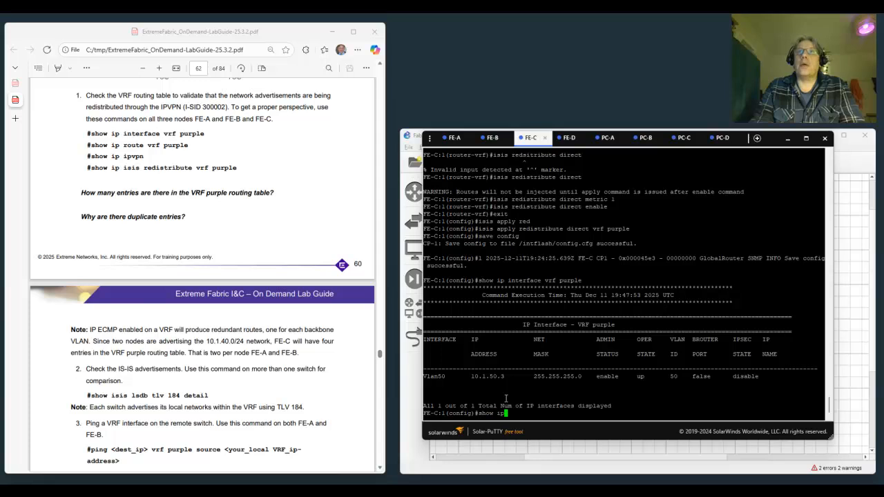
type(" route ")
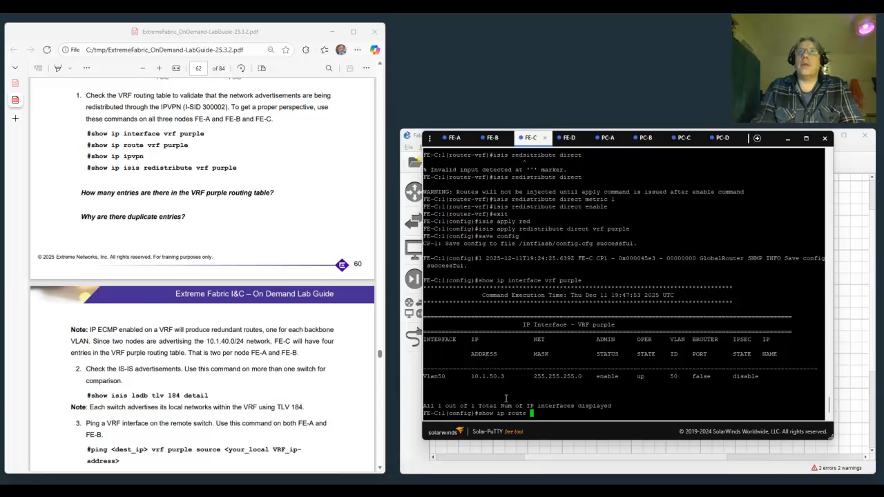
type("vrf ")
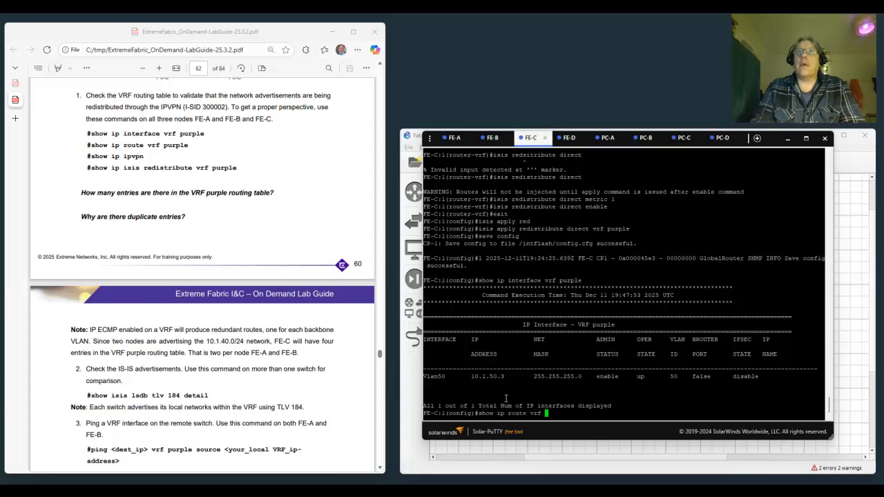
type("purple")
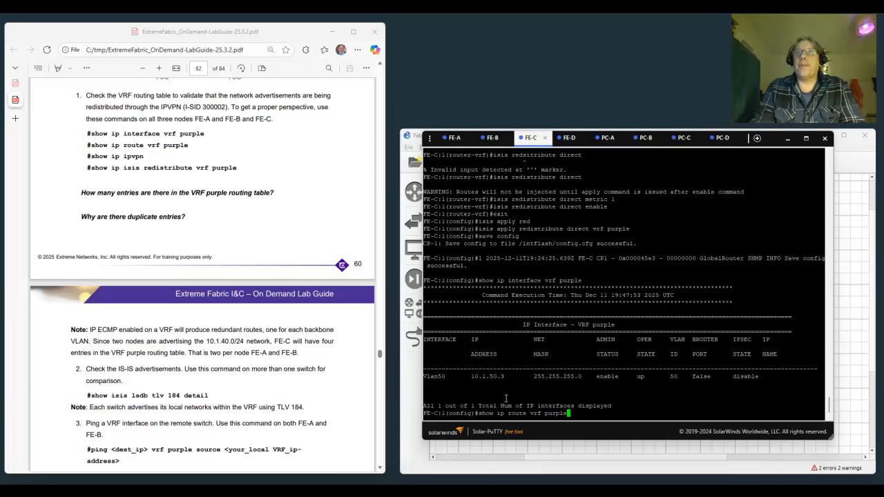
key("Return")
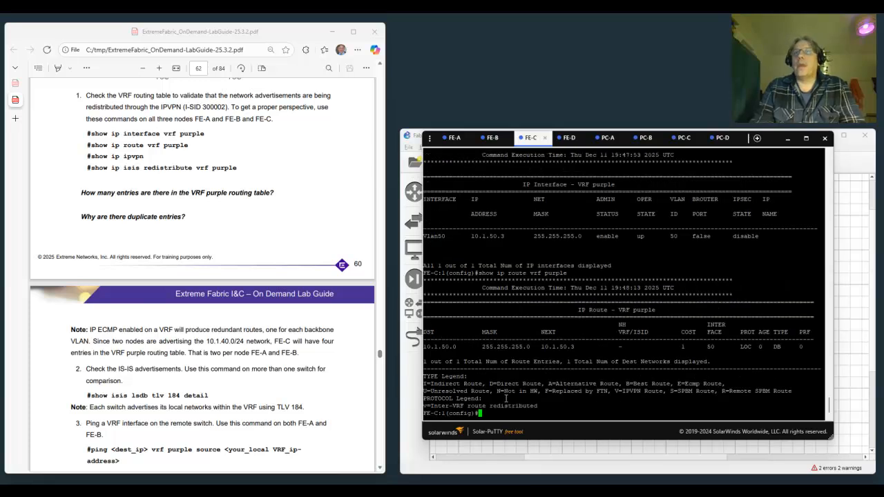
- Check the IPVPN status on FE-C by running show ip ipvpn
type("show i")
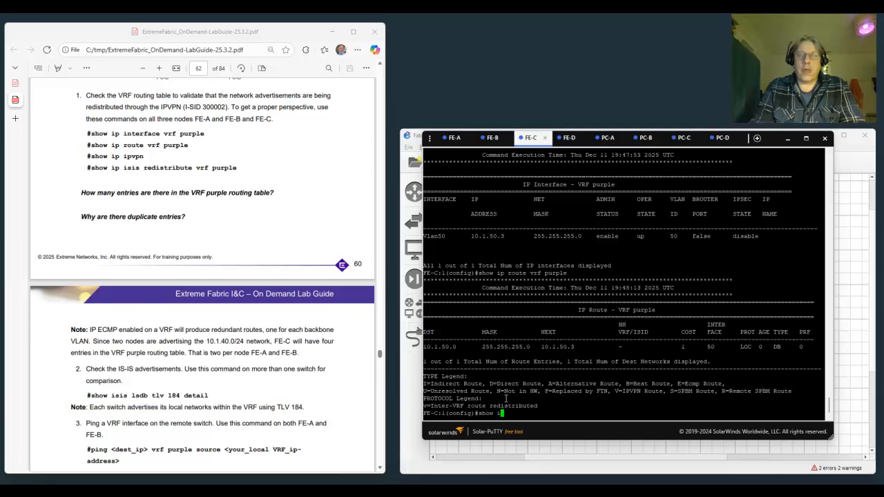
type("p ipvpn")
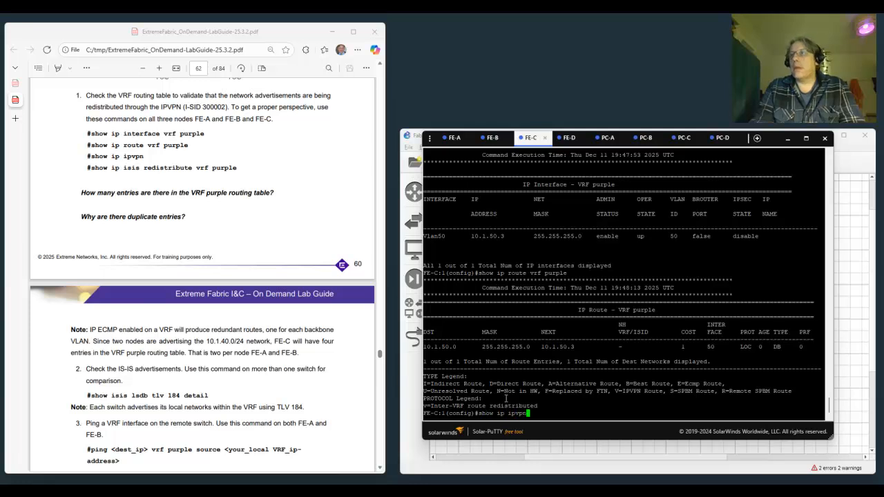
key("Return")
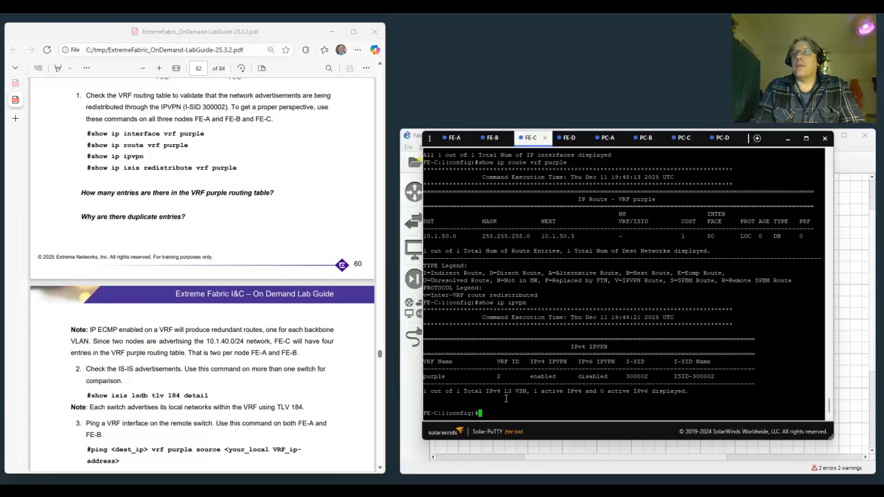
- List FE-C's IS-IS redistribution settings for VRF purple with show ip isis redistribute vrf purple
type("show")
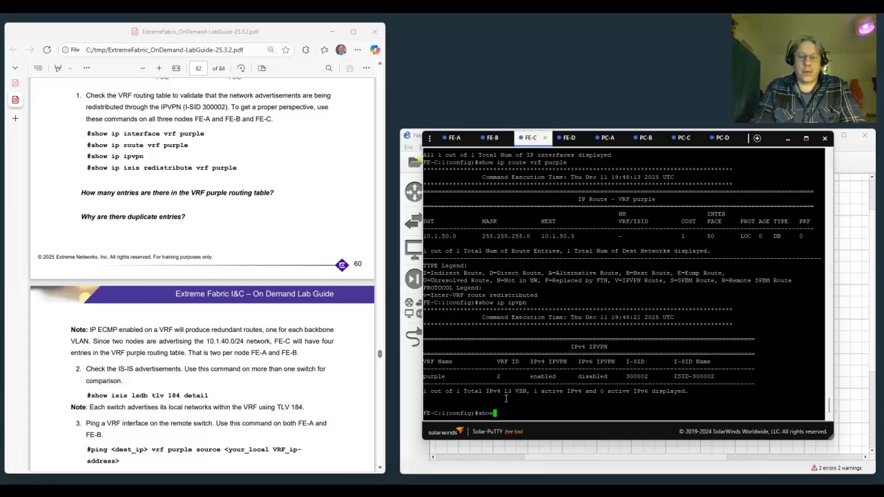
type(" ip isis ")
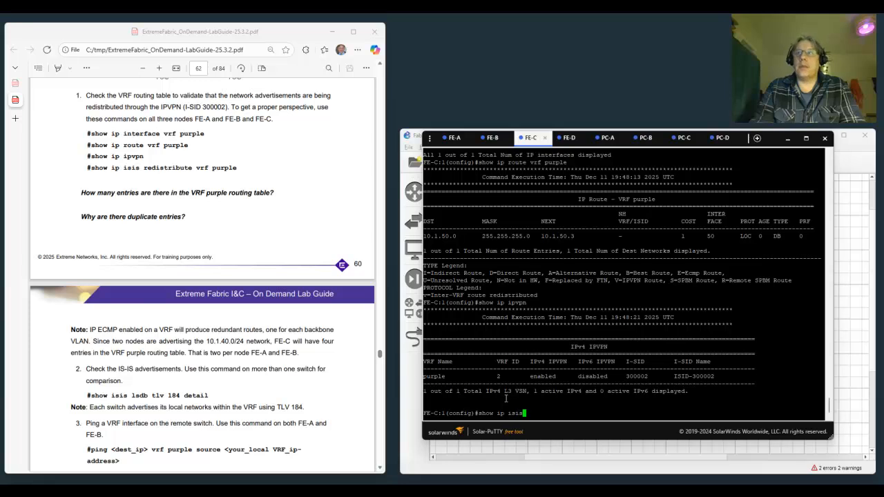
type("redist")
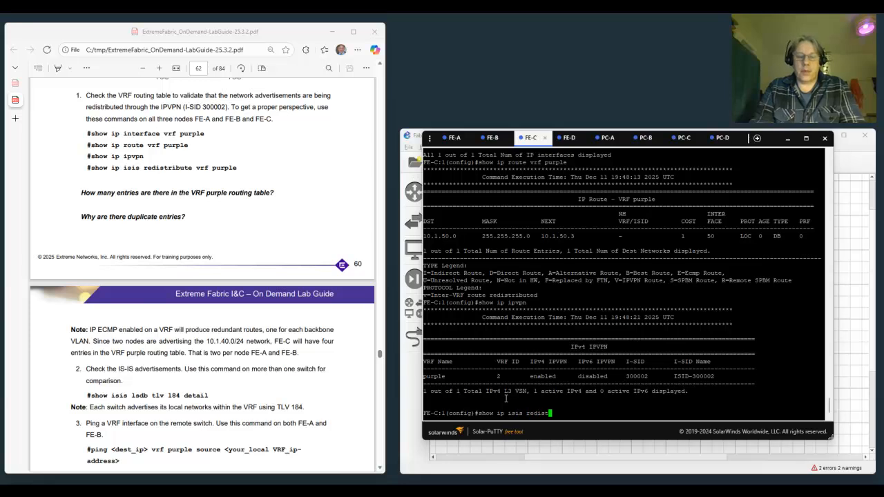
key("Tab")
type("vrf purple")
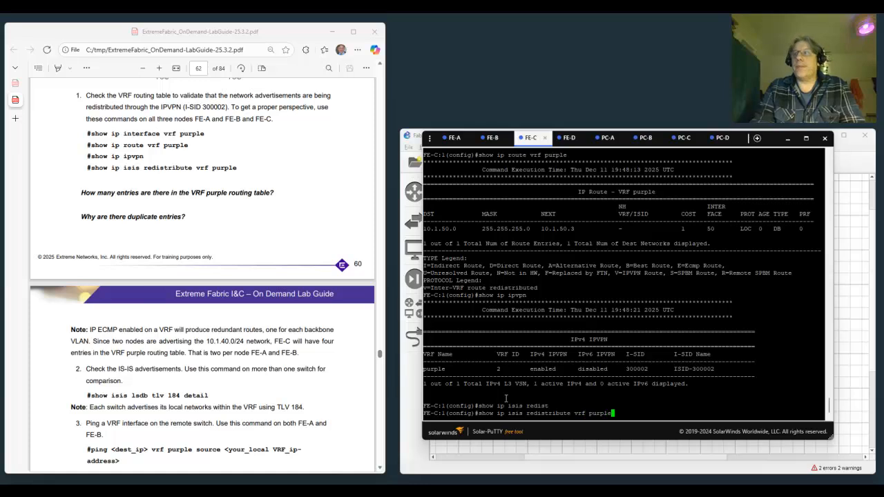
key("Return")
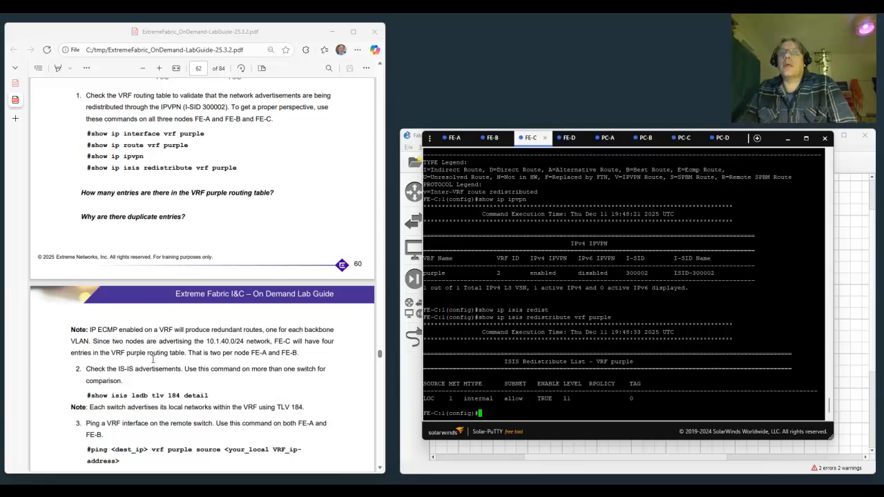
- Check the IS-IS advertisements on FE-C by running show isis lsdb tlv 184 detail
scroll(153, 359, "down", 2)
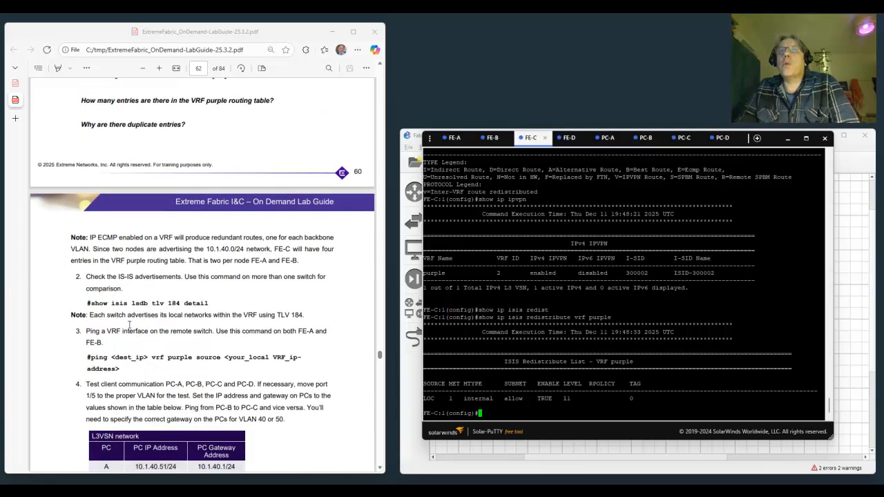
scroll(129, 306, "down", 1)
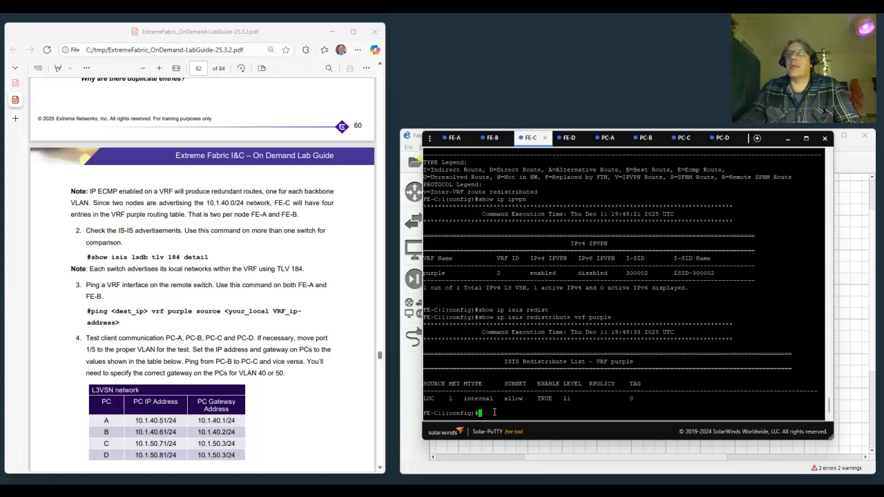
type("show")
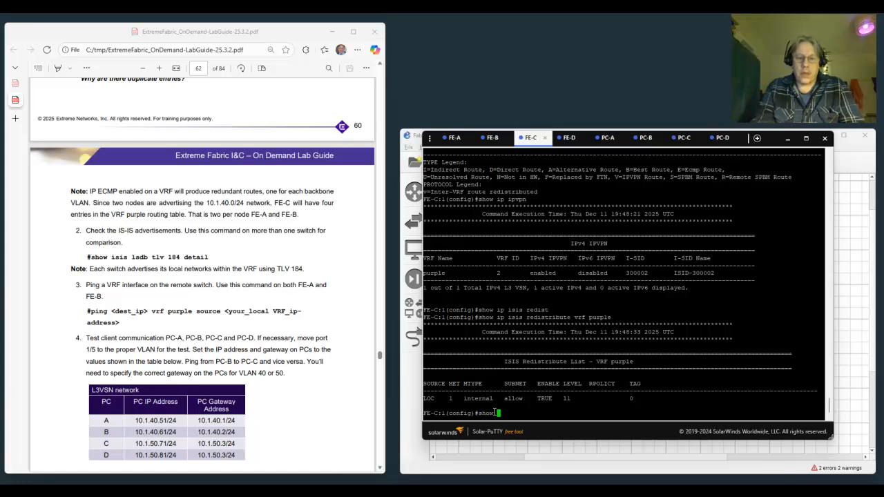
type(" isis lsdb ")
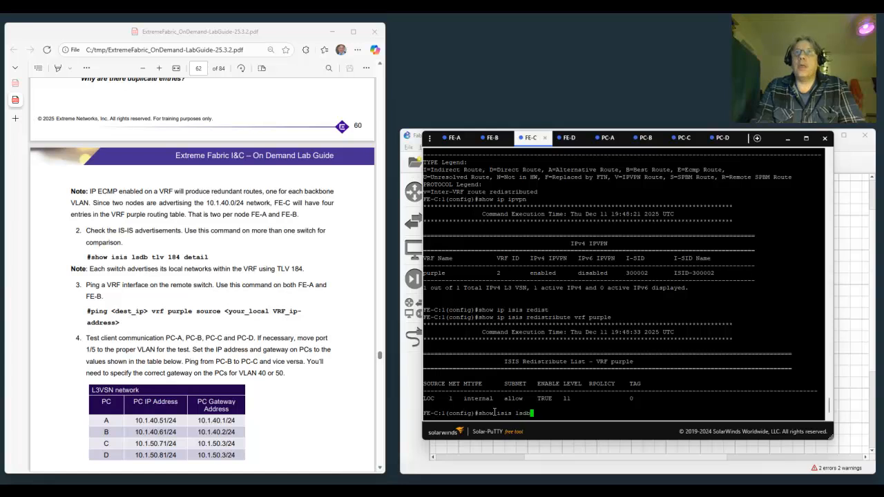
type("tlv")
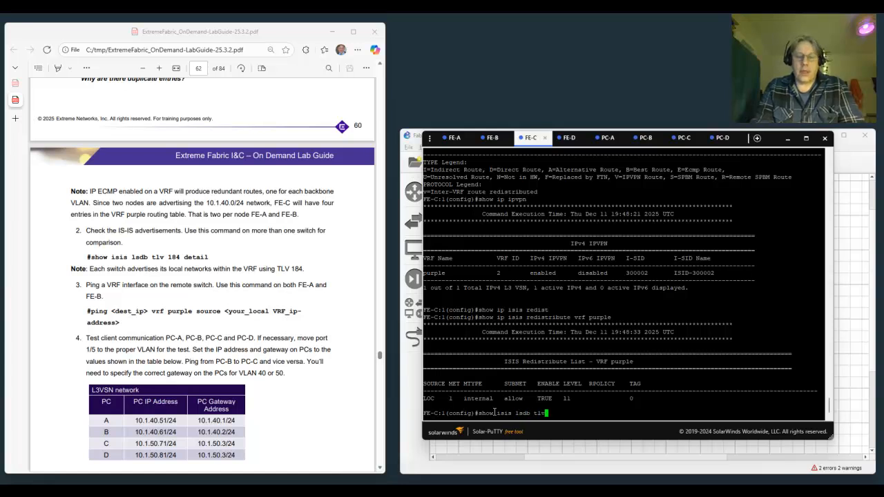
type(" 184 detail")
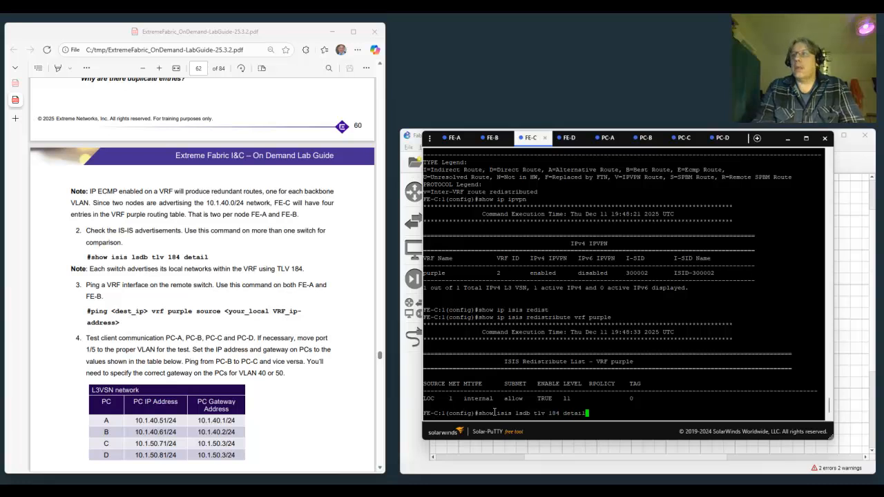
key("Return")
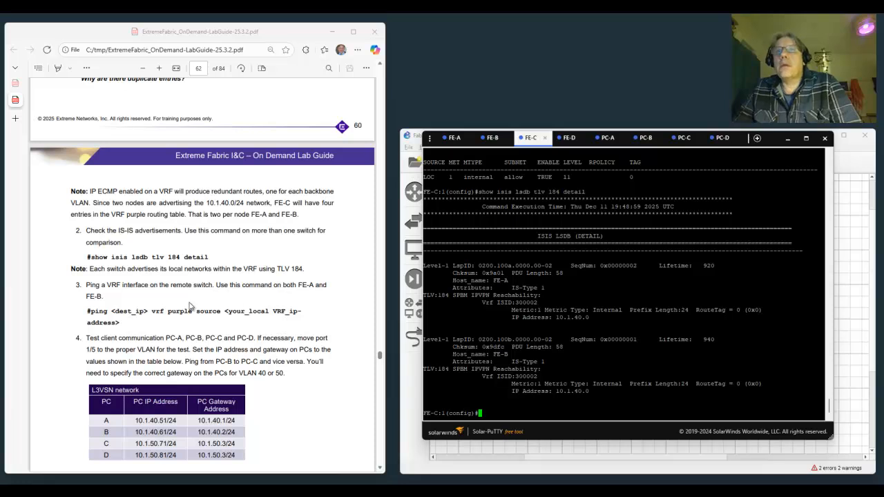
- On the FE-A switch, ping 10.1.50.3 in VRF purple with source address 10.1.40.1
scroll(188, 306, "down", 1)
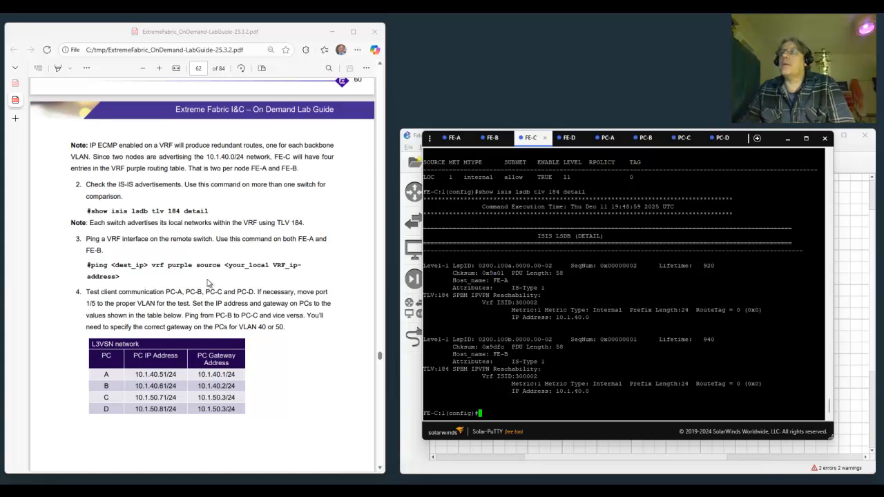
left_click(453, 137)
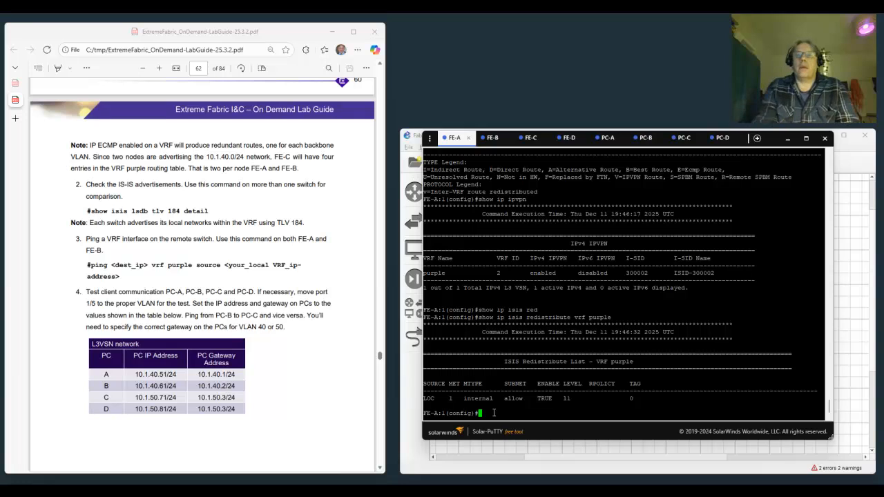
type("ping")
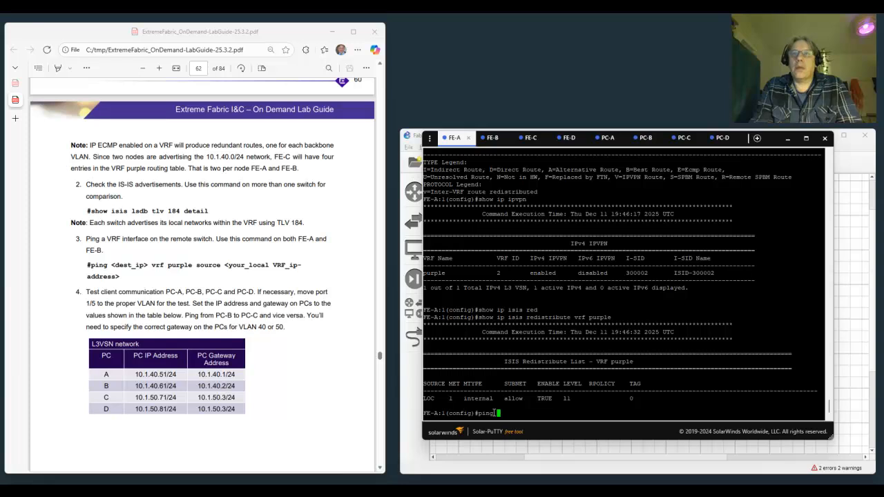
type("10")
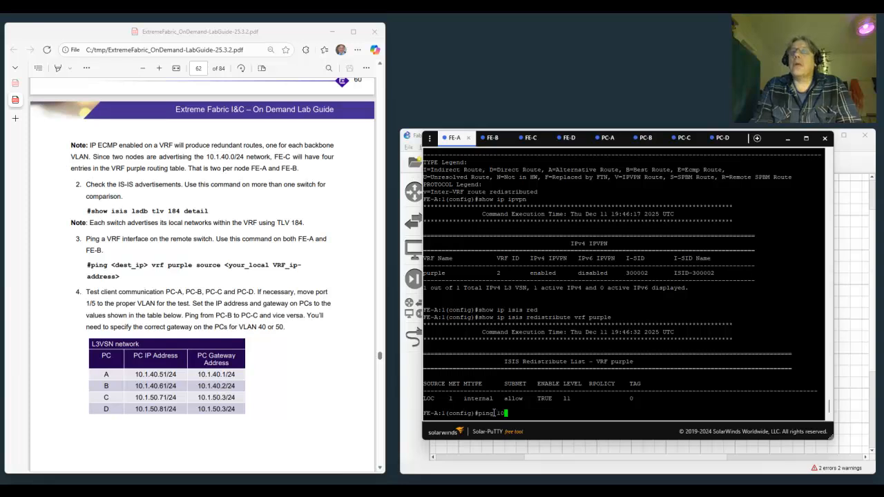
type(".1.50.")
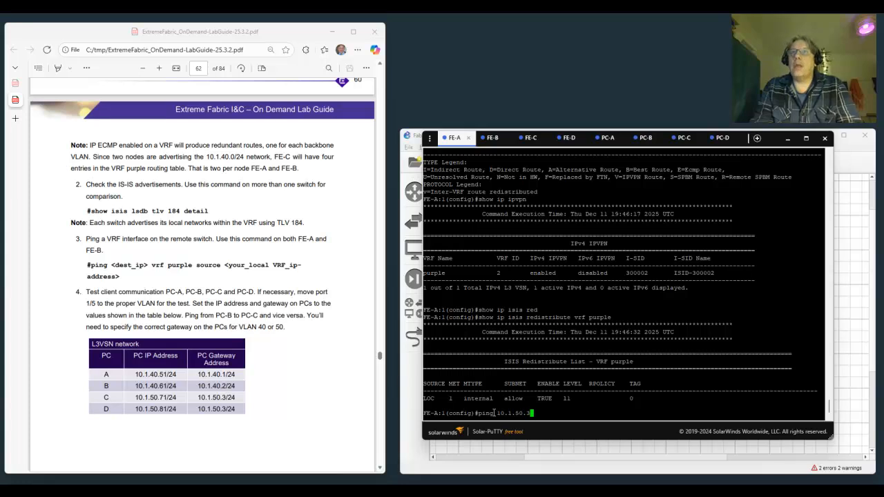
type("3 vrf p")
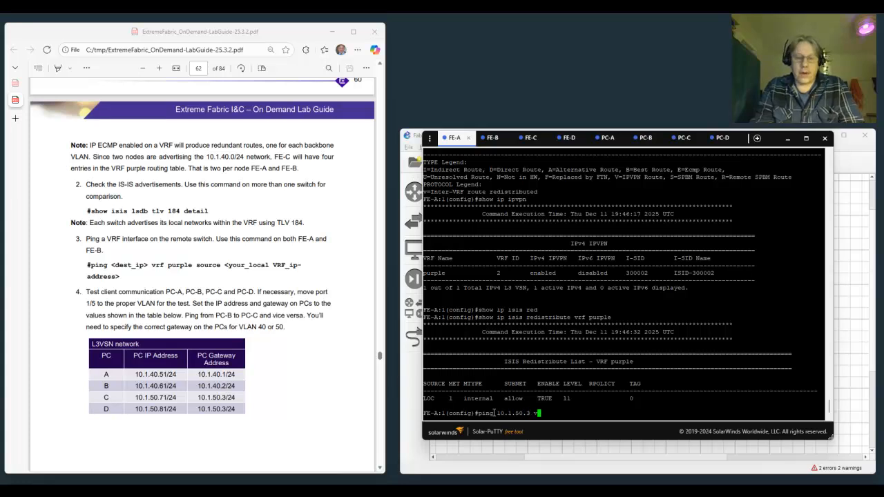
type("rpl")
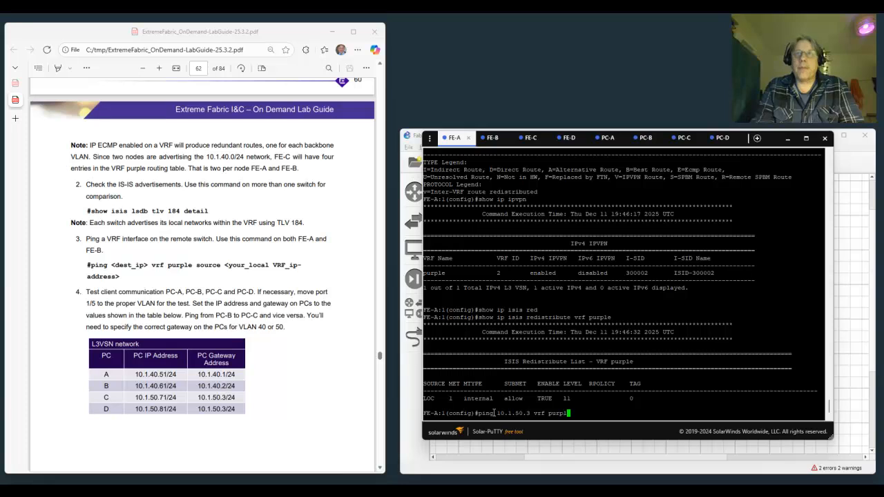
type("e source")
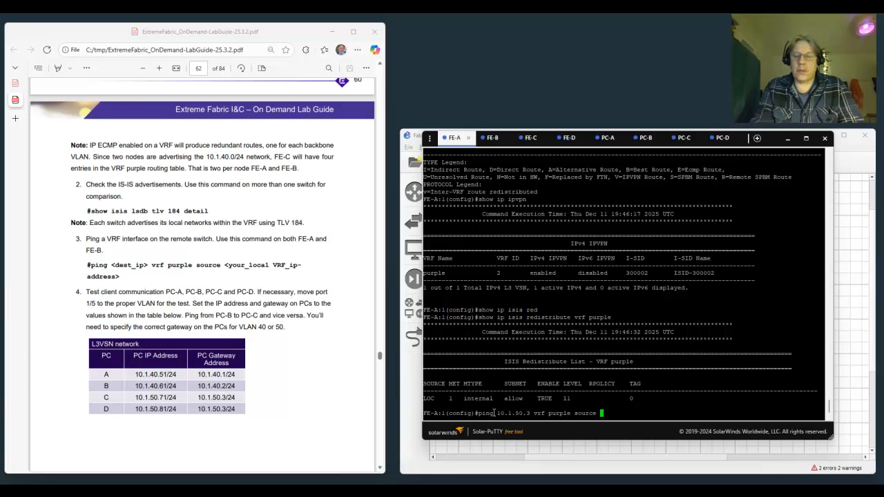
type(" 10")
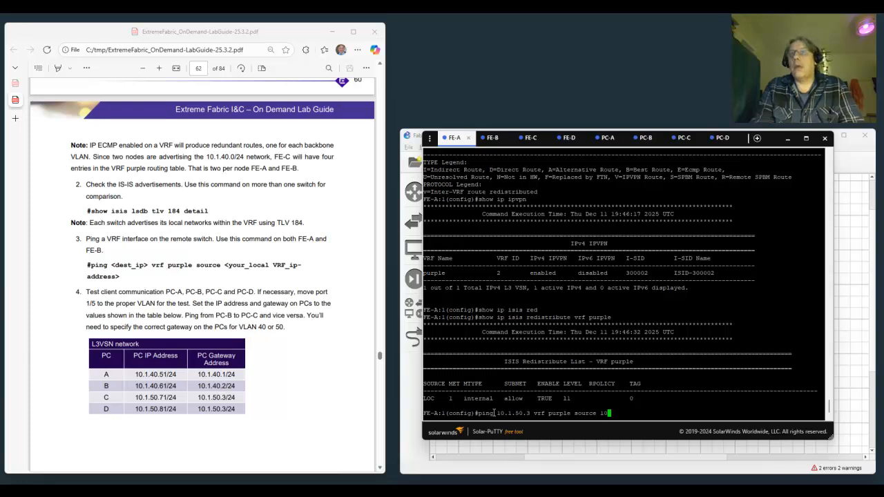
type(".1.40.1")
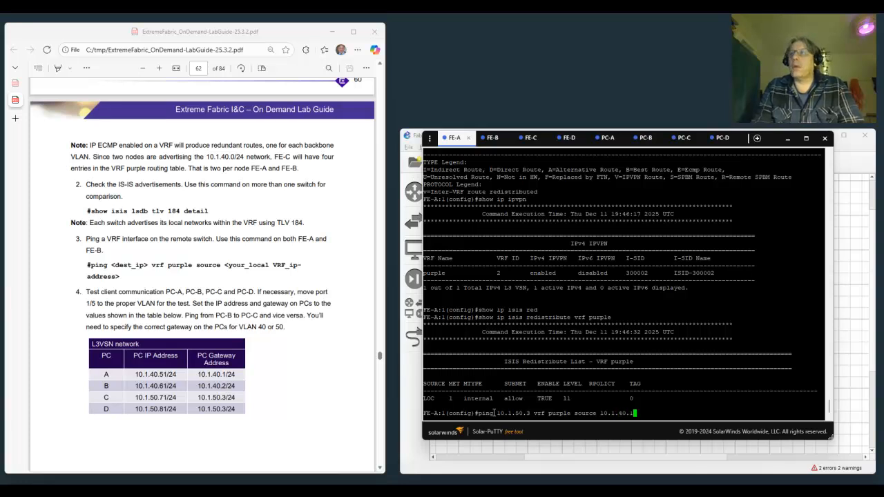
key("Return")
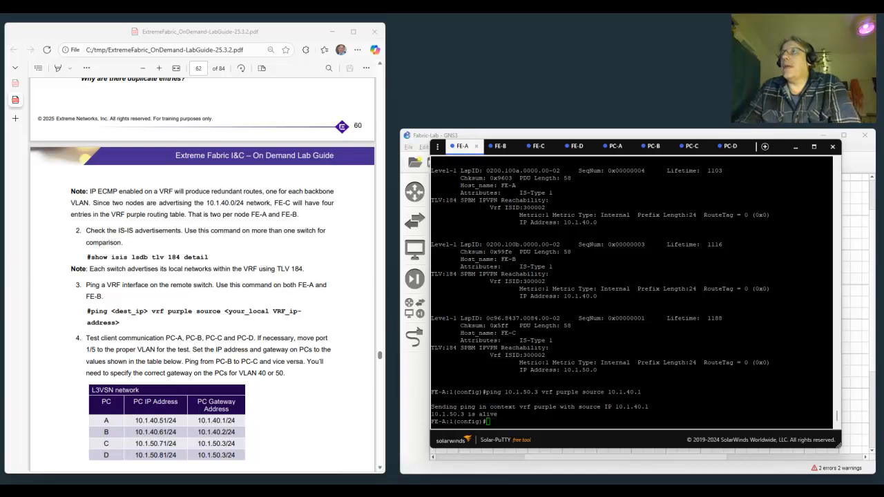
- On the FE-C switch, review the show isis spbm output, especially the IP setting, and the router isis commands entered after it
left_click(537, 148)
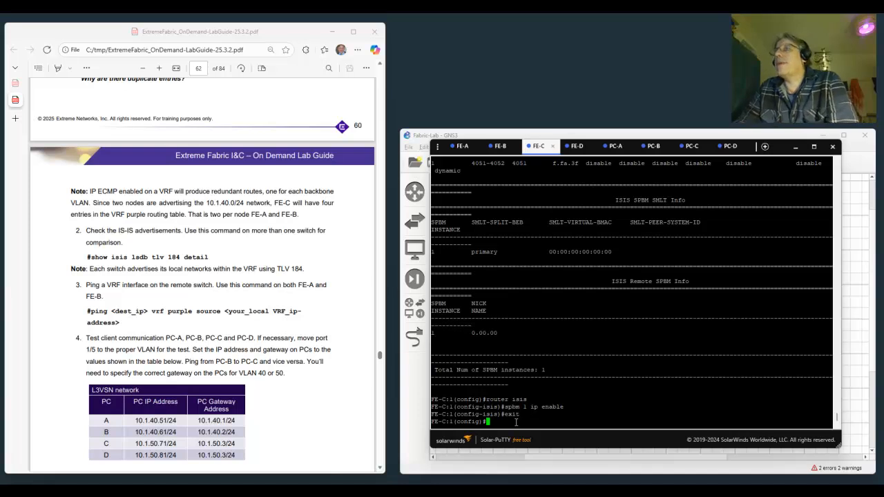
key("Return")
type("show isis spbm")
key("Return")
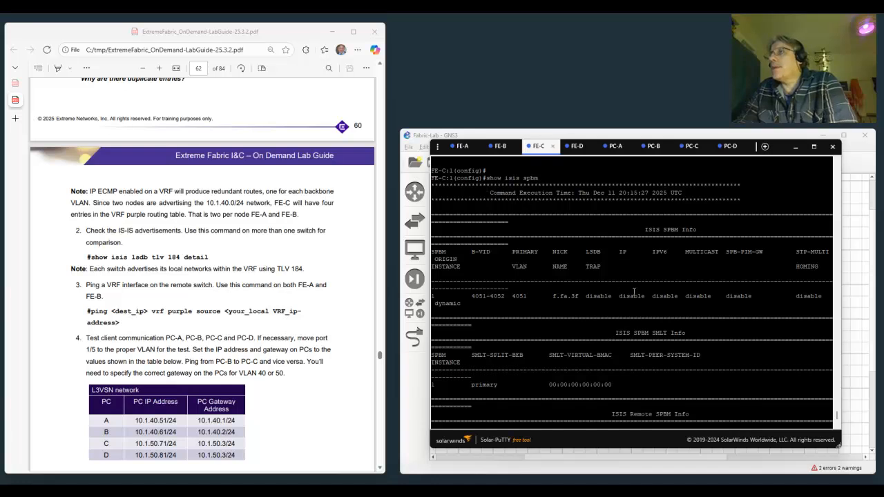
scroll(623, 299, "down", 3)
scroll(621, 300, "up", 3)
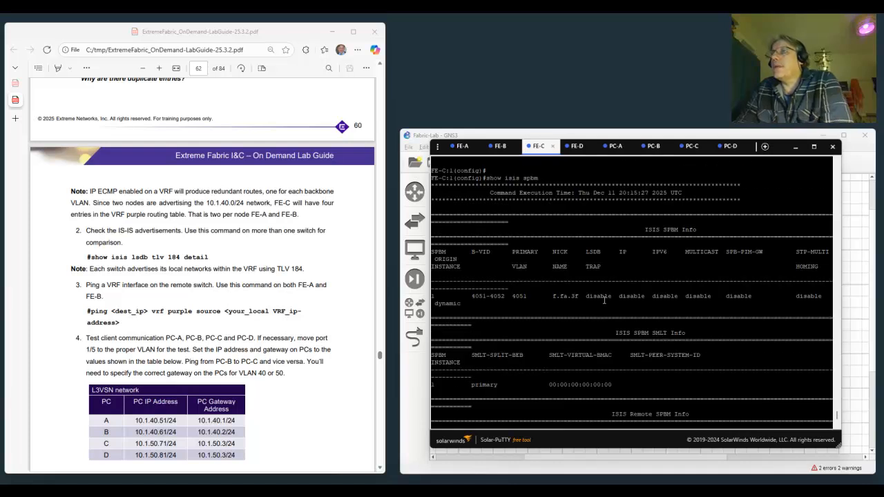
scroll(604, 300, "down", 5)
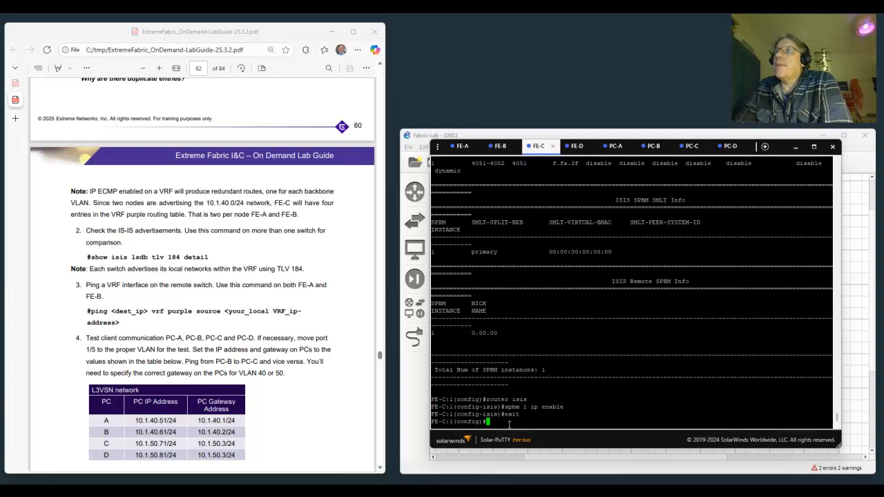
- On the FE-B switch, ping 10.1.50.3 in VRF purple with source address 10.1.40.2
left_click(461, 147)
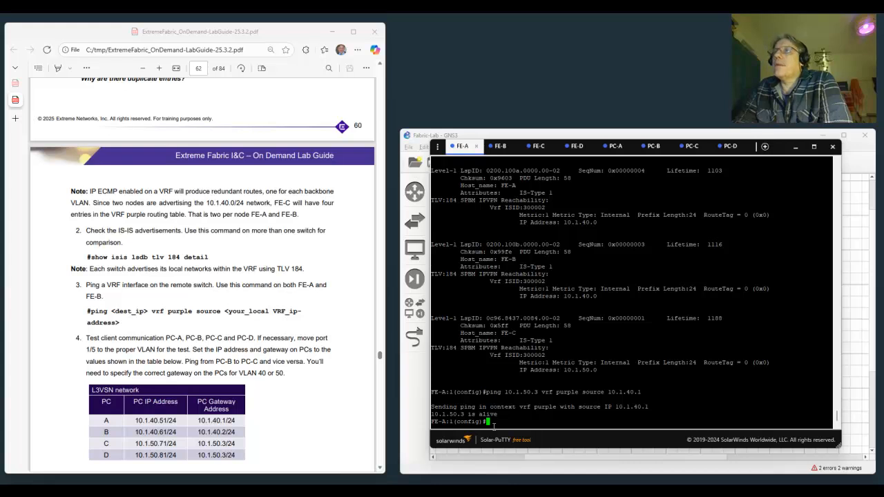
left_click(500, 147)
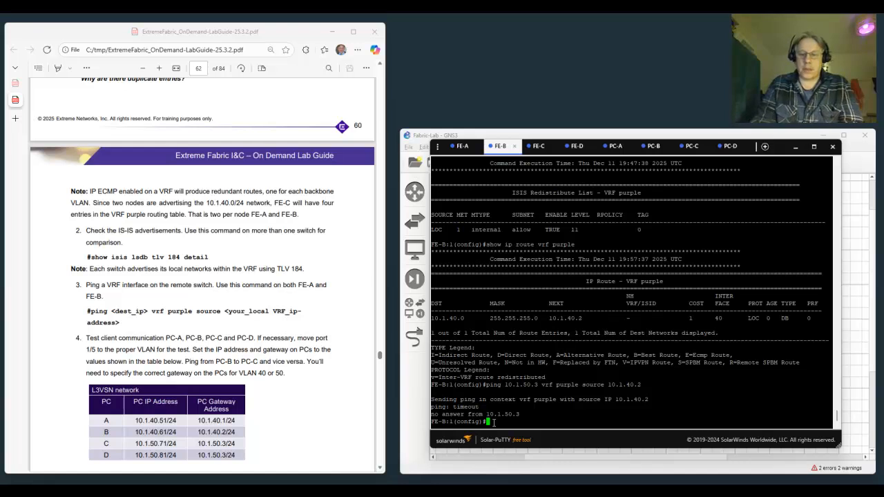
type("ping ")
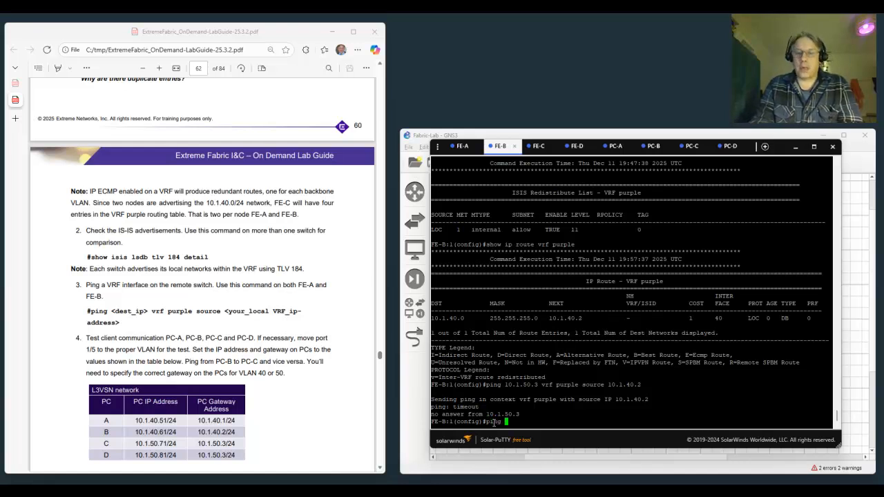
type("10.1.50.")
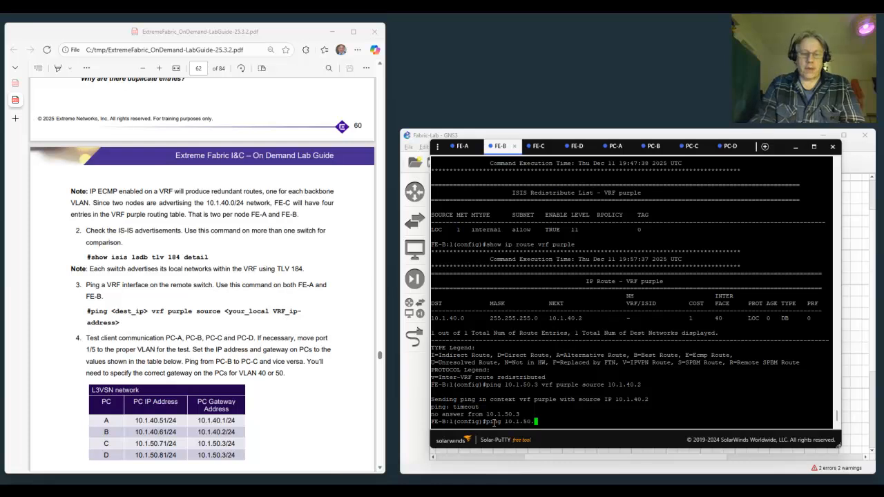
type("3 vrf")
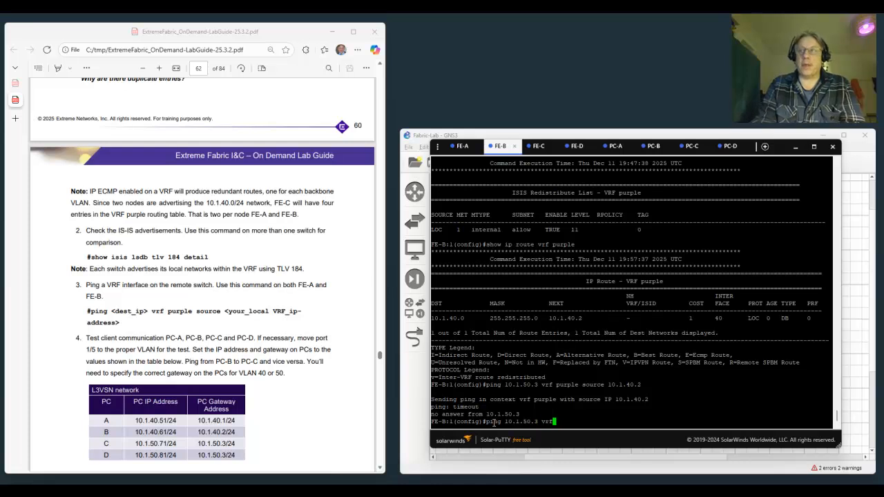
type(" purple ")
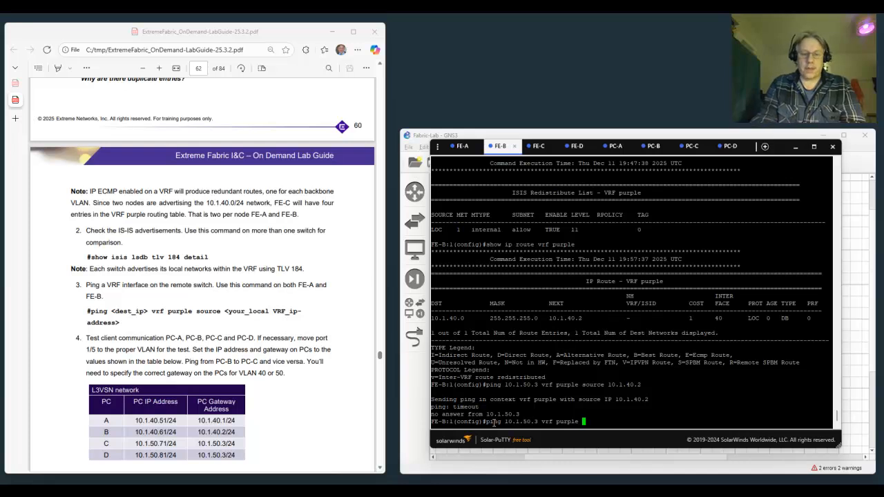
type("source ")
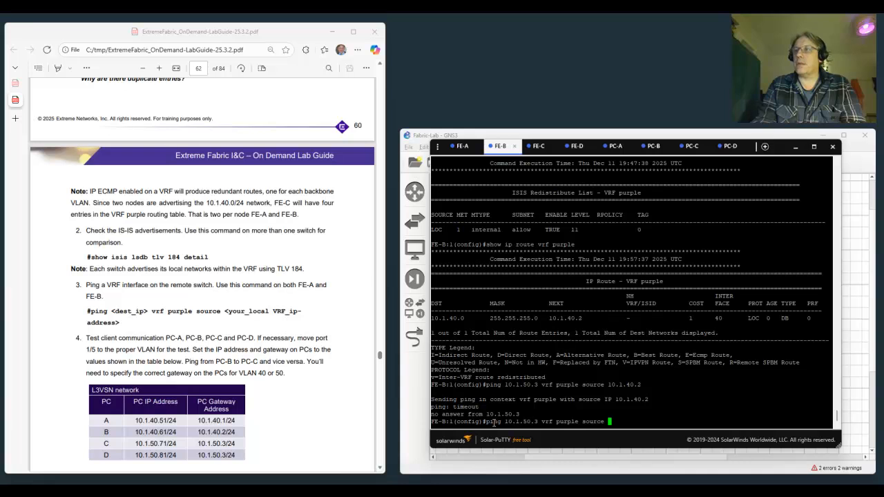
type("10")
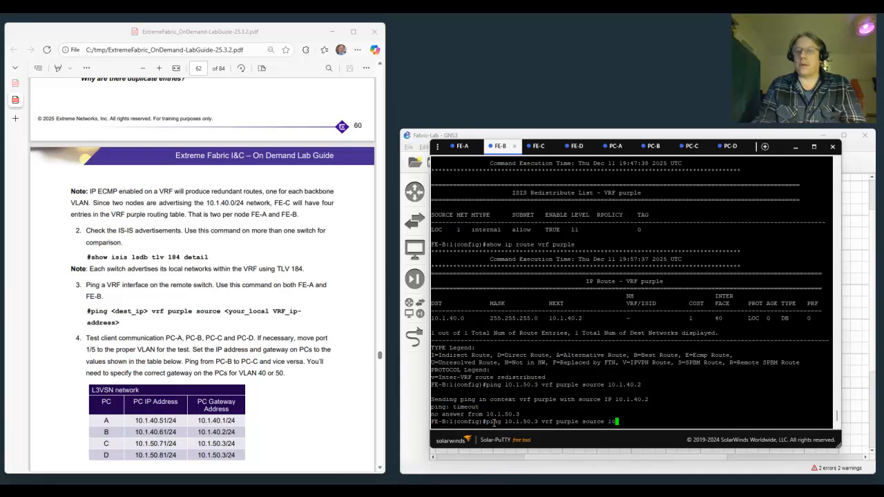
type(".1.")
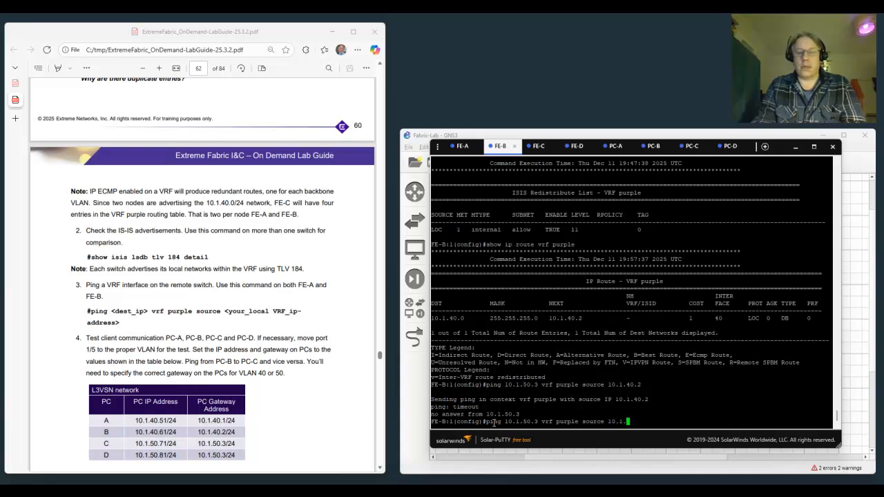
type("40.")
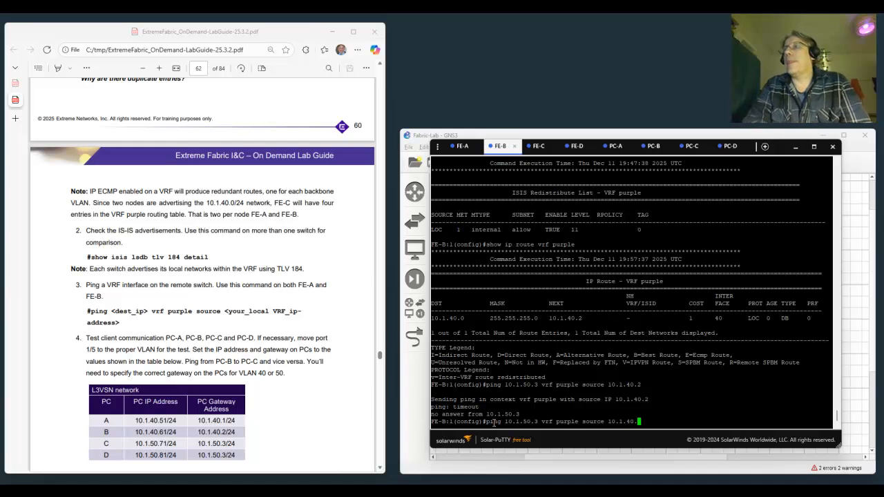
type("2")
key("Return")
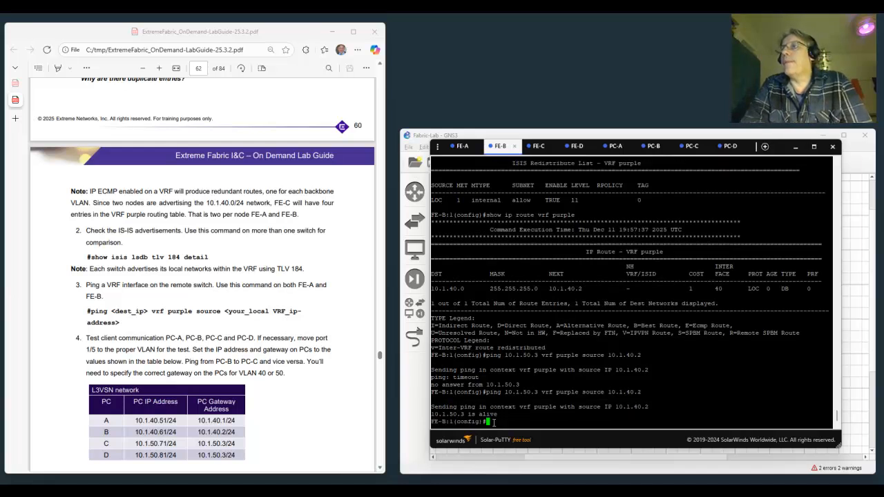